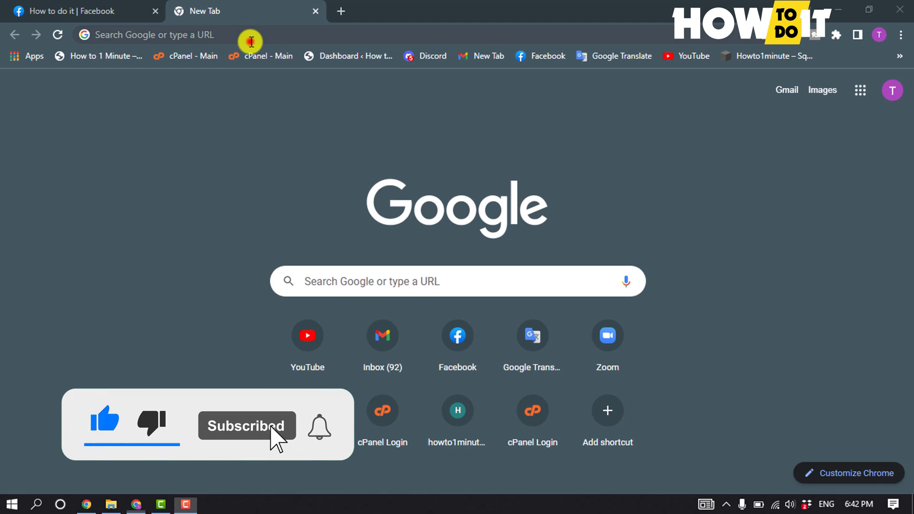
Step: Search Google for 'mp4 to mp3' and open the CloudConvert MP4 to MP3 result
left_click(250, 41)
type("mp")
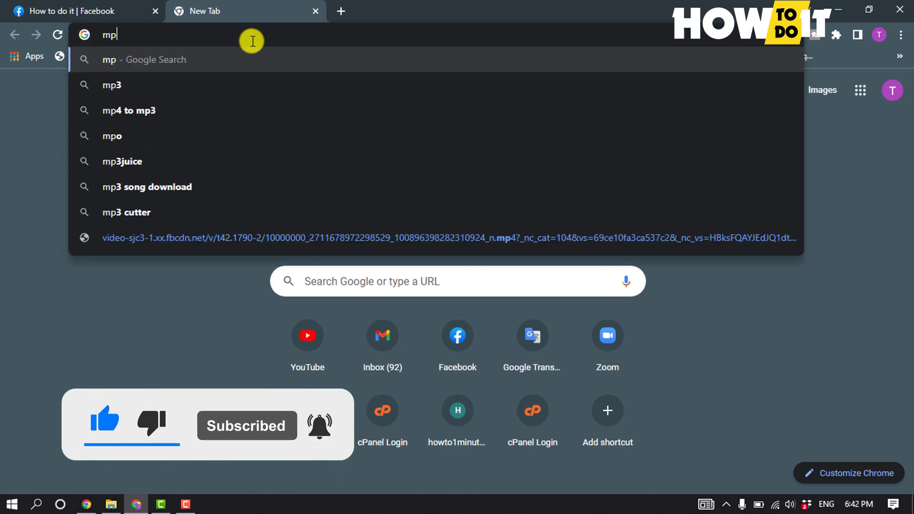
type("4 to mp")
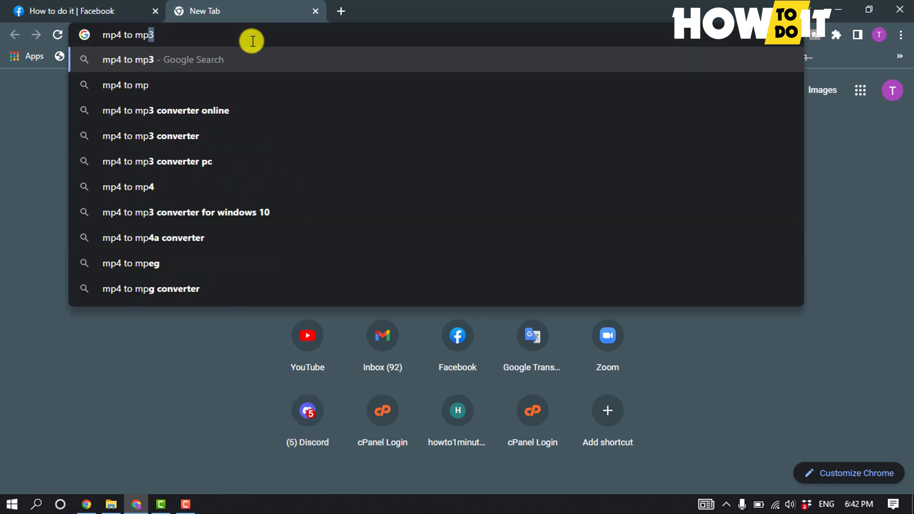
type("3")
key("Return")
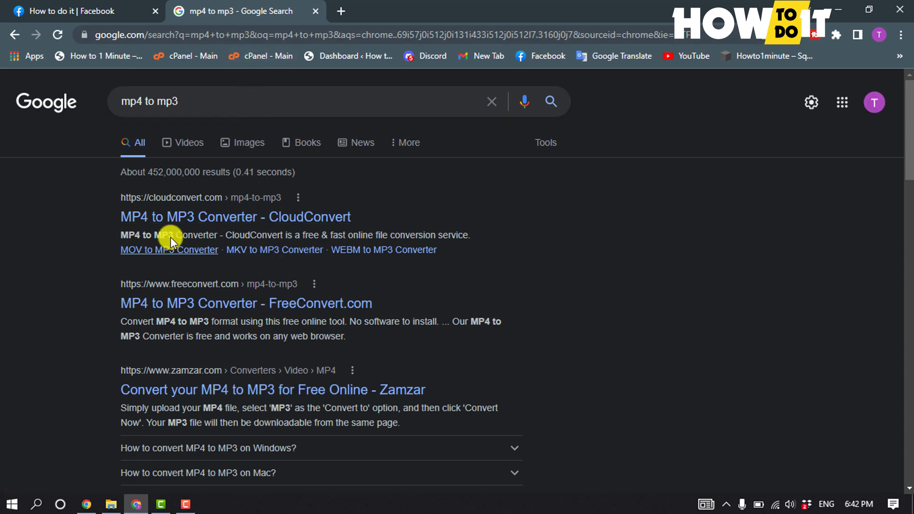
left_click(196, 223)
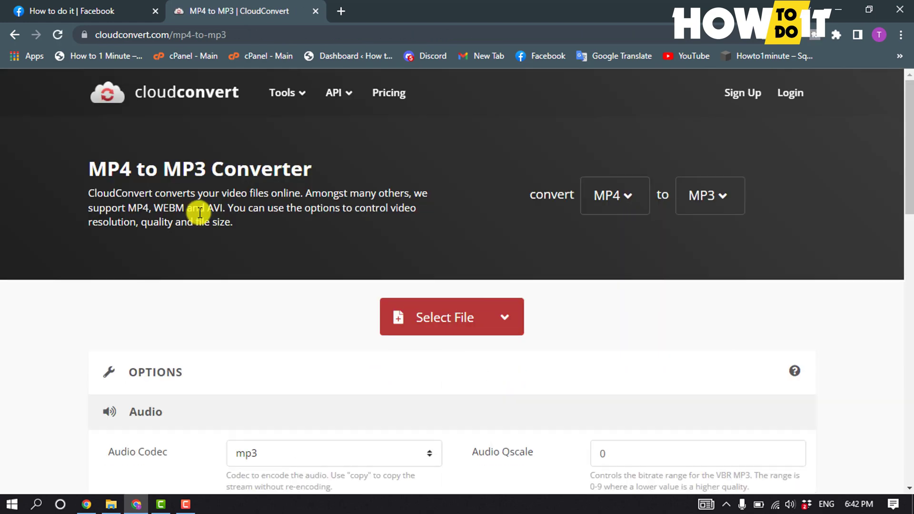
scroll(147, 263, "down", 2)
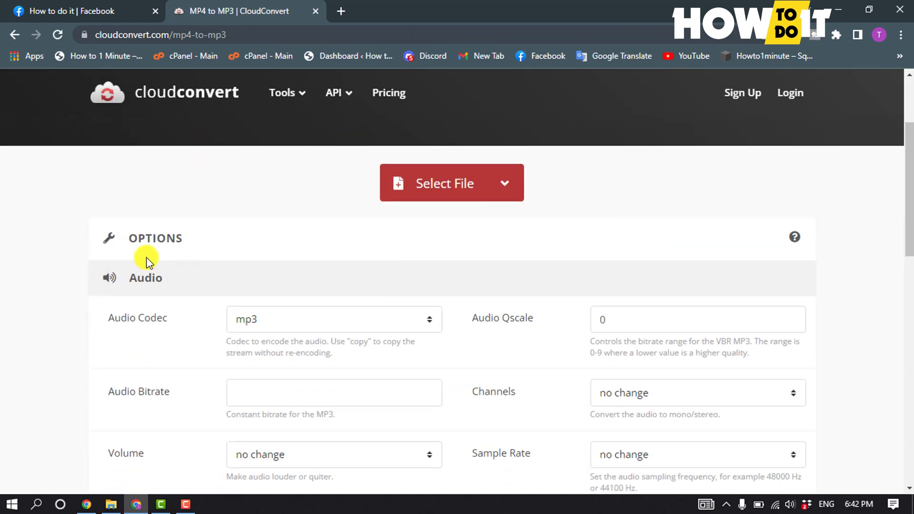
Step: Upload ddddd.mp4 from the How to 1 Minute folder to CloudConvert
left_click(459, 194)
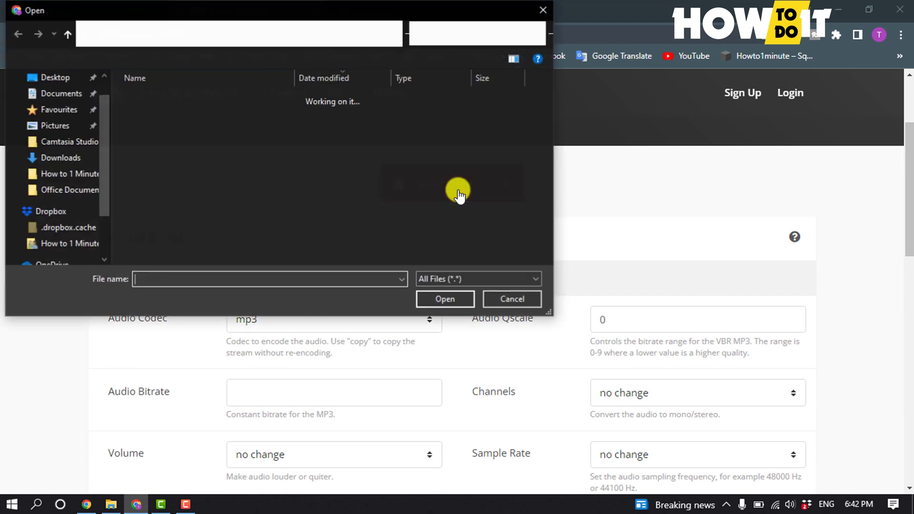
scroll(219, 199, "down", 2)
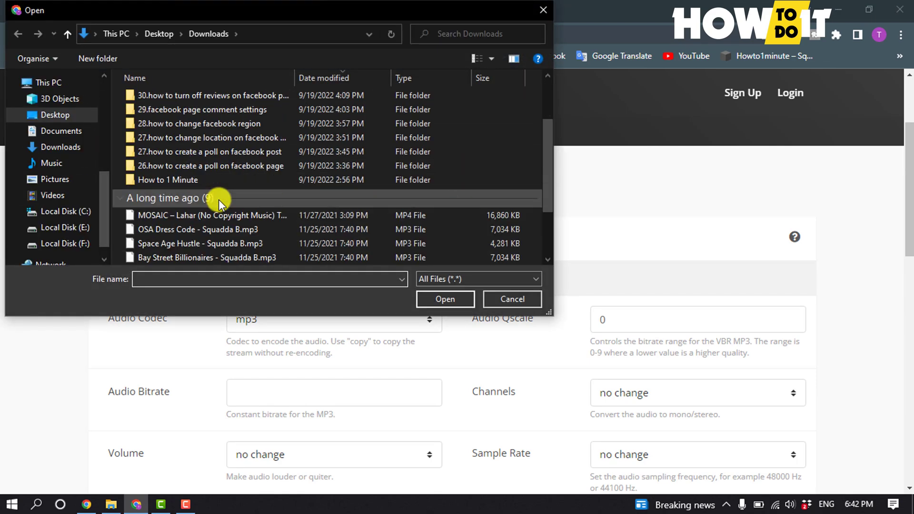
double_click(190, 180)
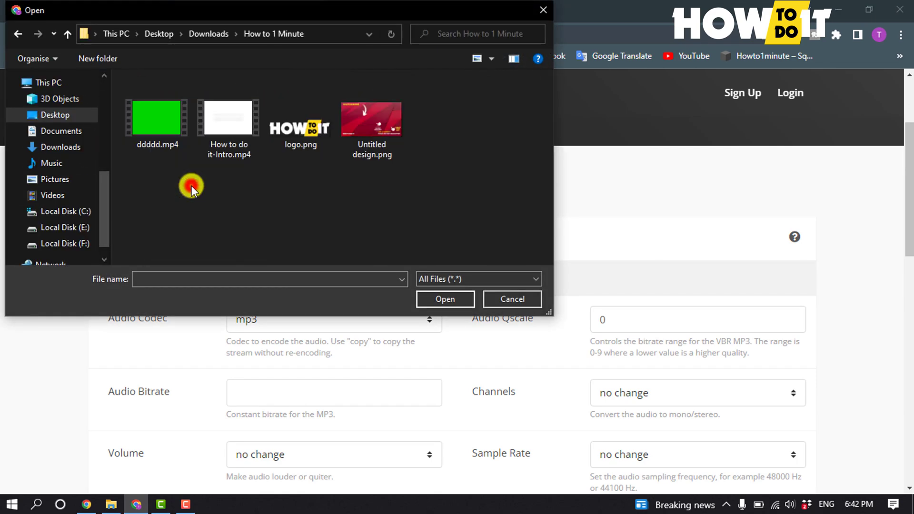
double_click(164, 138)
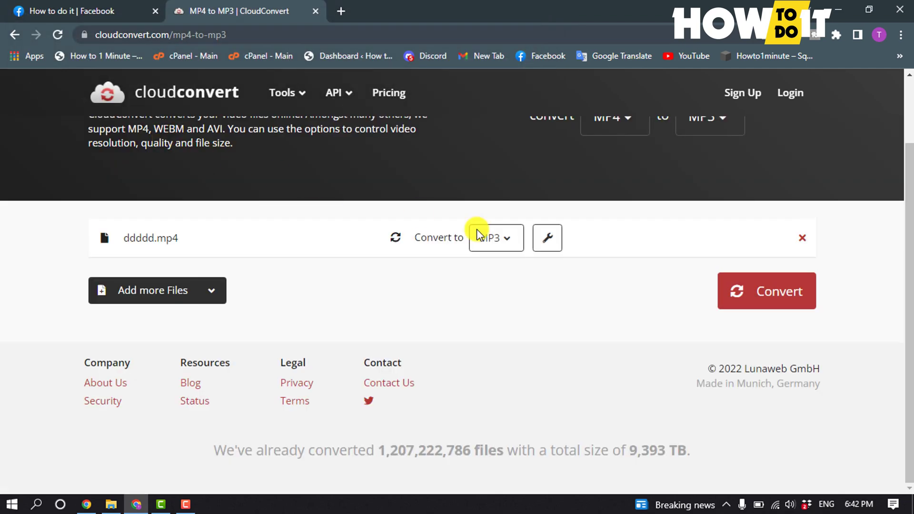
Step: Convert ddddd.mp4 and download the 8-second ddddd.mp3
left_click(764, 299)
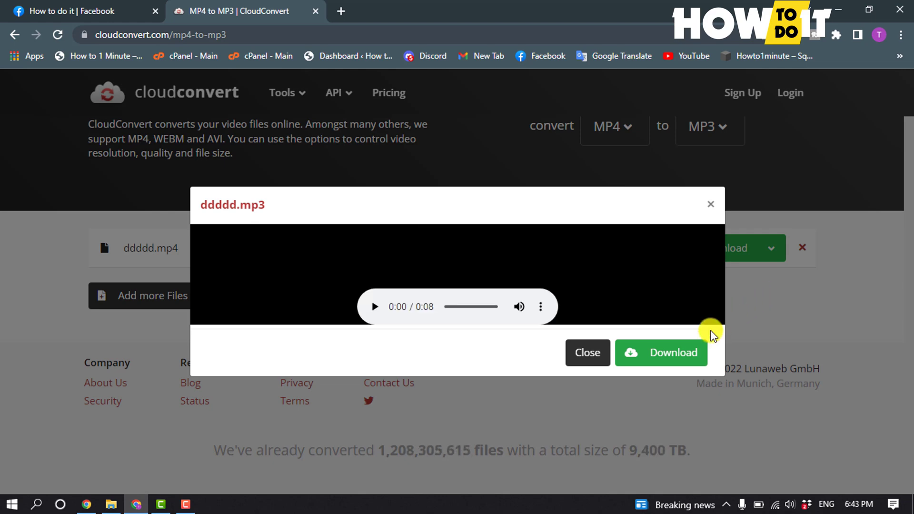
left_click(643, 354)
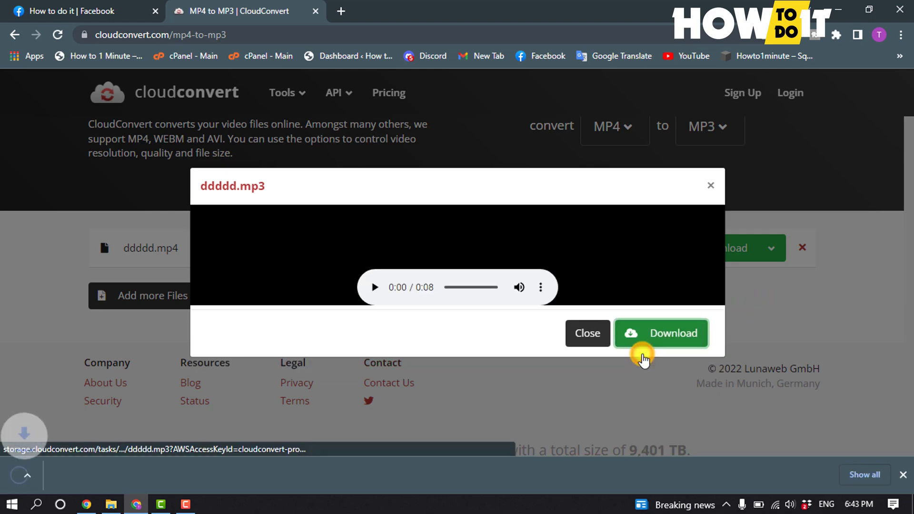